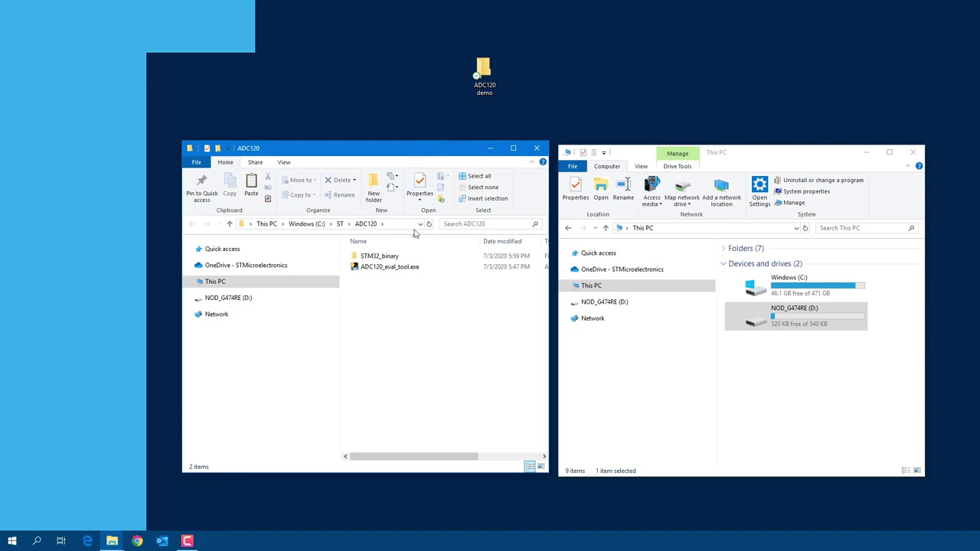
Copy STM32G4_ADC120_v1.00.bin from the STM32_binary folder onto the NOD_G474RE (D:) drive.
{"action": "double_click", "coordinate": [395, 257]}
{"action": "left_click", "coordinate": [396, 259]}
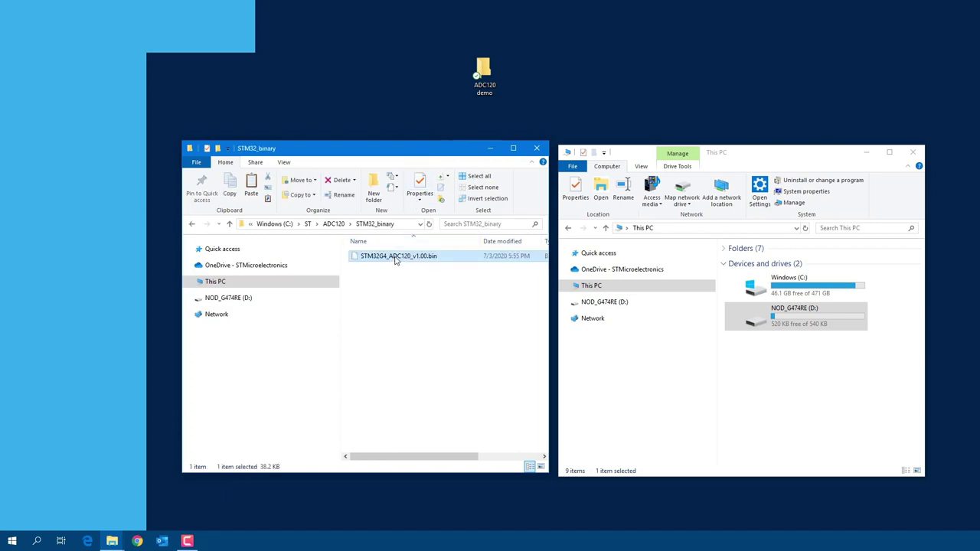
{"action": "right_click", "coordinate": [396, 259]}
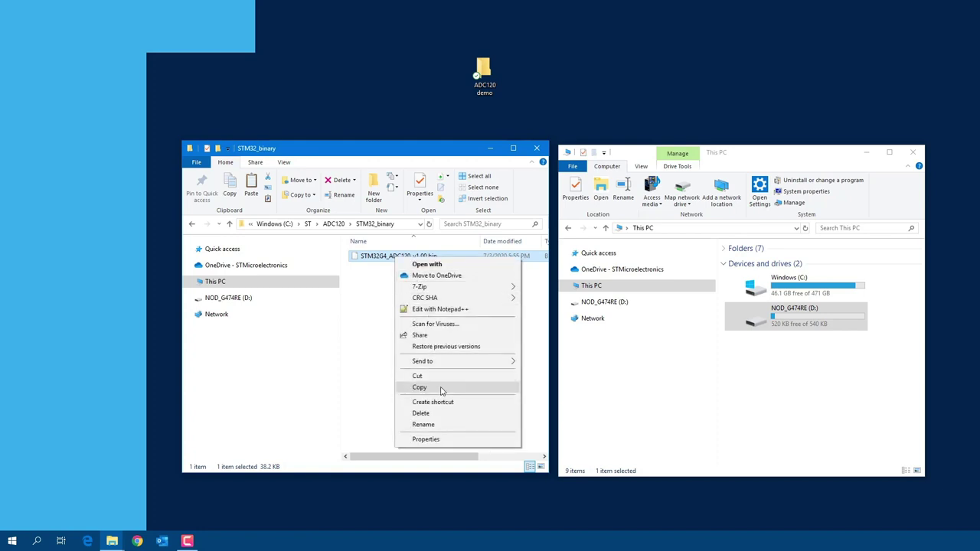
{"action": "left_click", "coordinate": [441, 393]}
{"action": "double_click", "coordinate": [754, 322]}
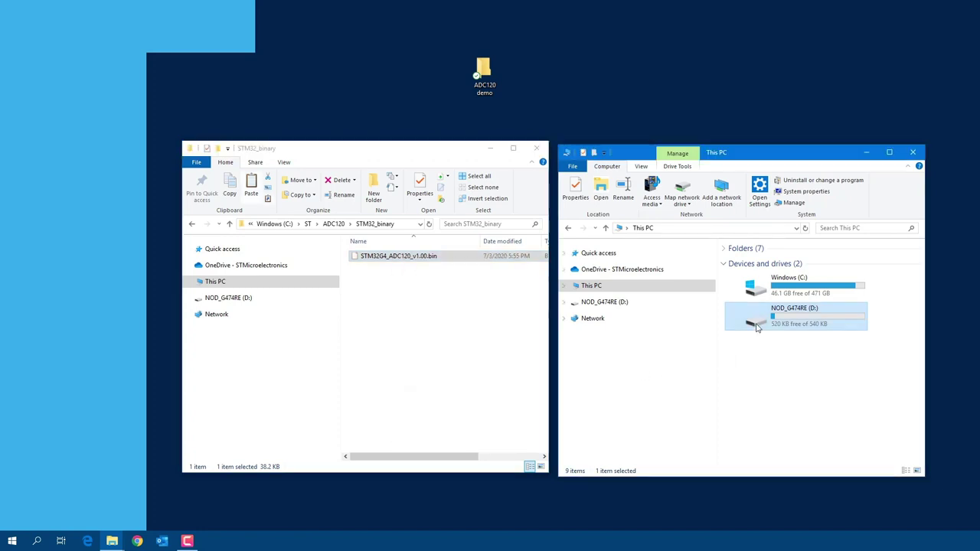
{"action": "right_click", "coordinate": [756, 312]}
{"action": "left_click", "coordinate": [792, 379]}
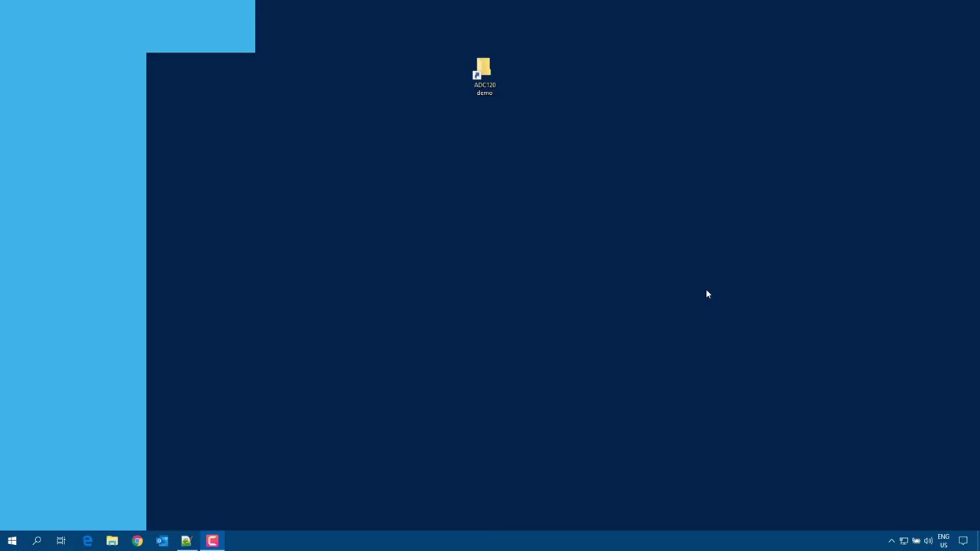
Launch ADC120_eval_tool.exe from the ADC120 demo folder, place its console beside the tool window, and connect to the board.
{"action": "double_click", "coordinate": [492, 71]}
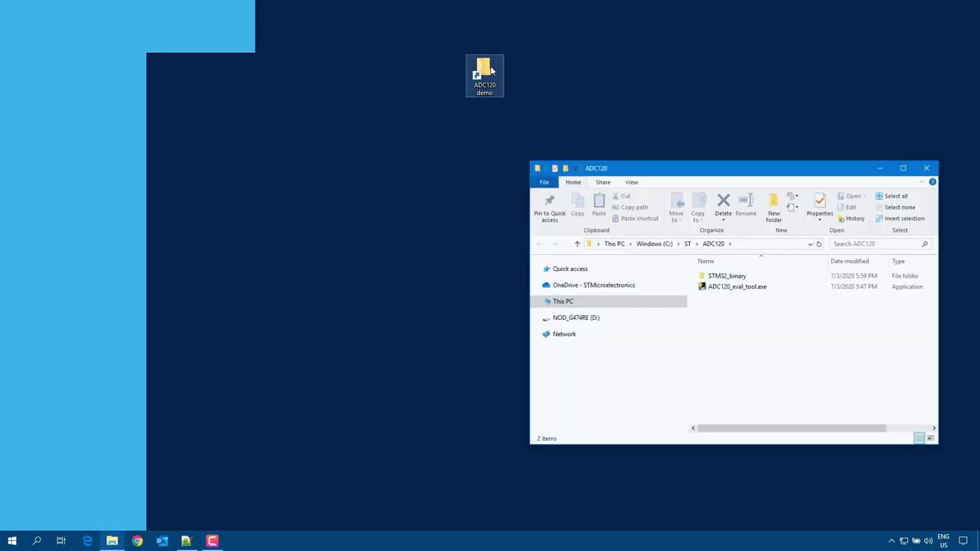
{"action": "double_click", "coordinate": [732, 287]}
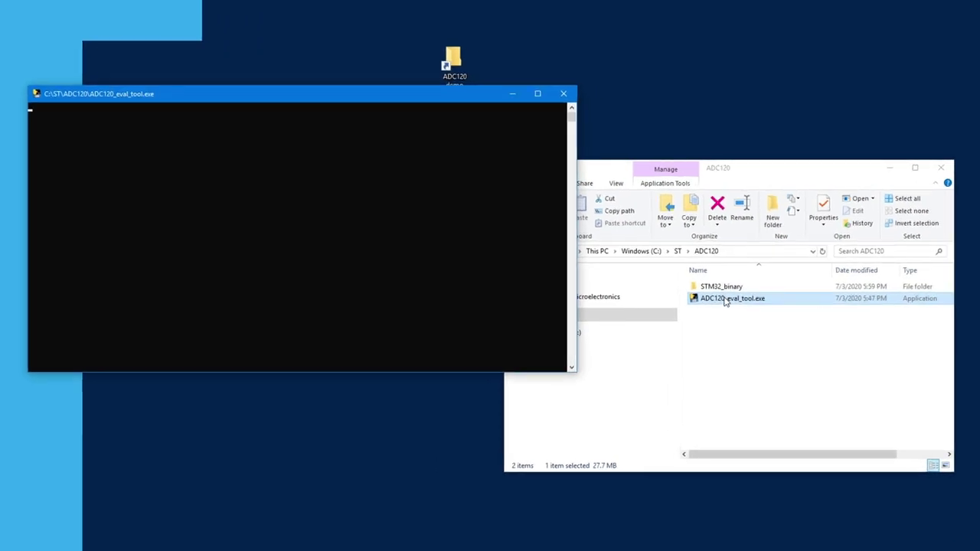
{"action": "left_click_drag", "start_coordinate": [242, 100], "coordinate": [476, 137]}
{"action": "left_click", "coordinate": [121, 128]}
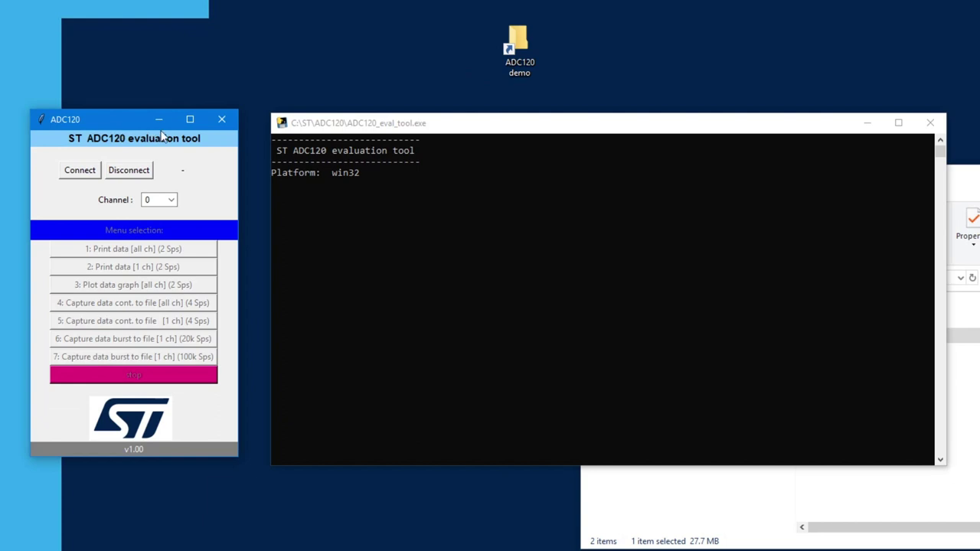
{"action": "left_click", "coordinate": [385, 135]}
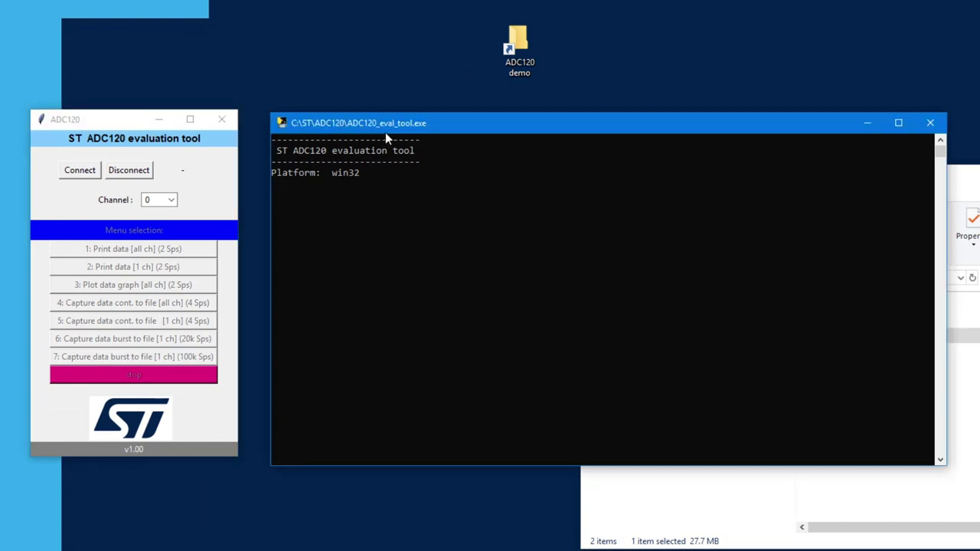
{"action": "left_click", "coordinate": [134, 128]}
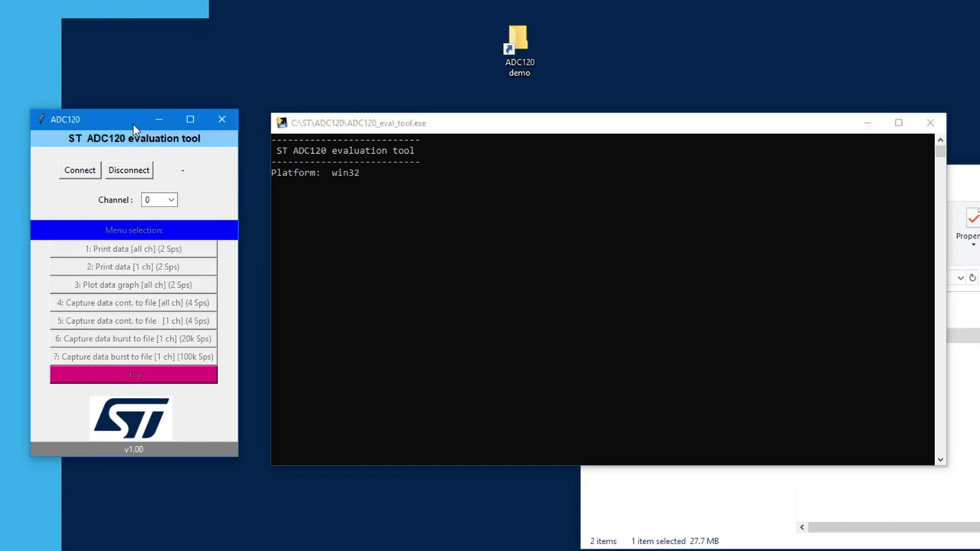
{"action": "left_click", "coordinate": [83, 177]}
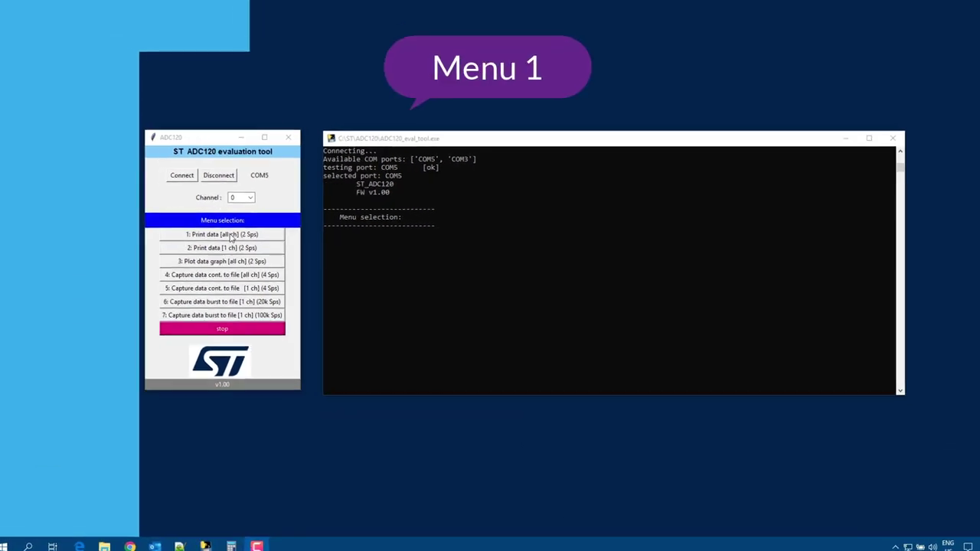
Print the 2 Sps data for all channels and for channel 0 alone, stopping each run.
{"action": "left_click", "coordinate": [236, 233]}
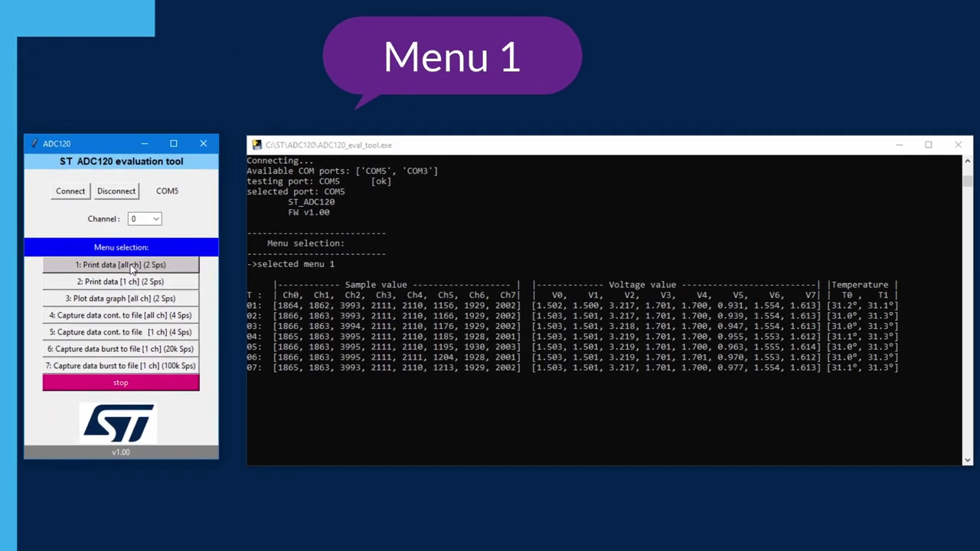
{"action": "left_click", "coordinate": [162, 385]}
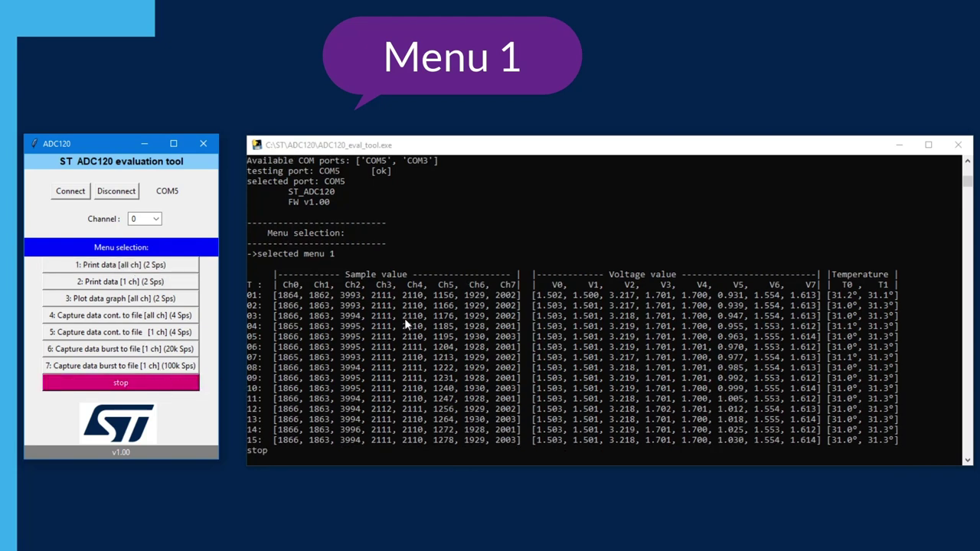
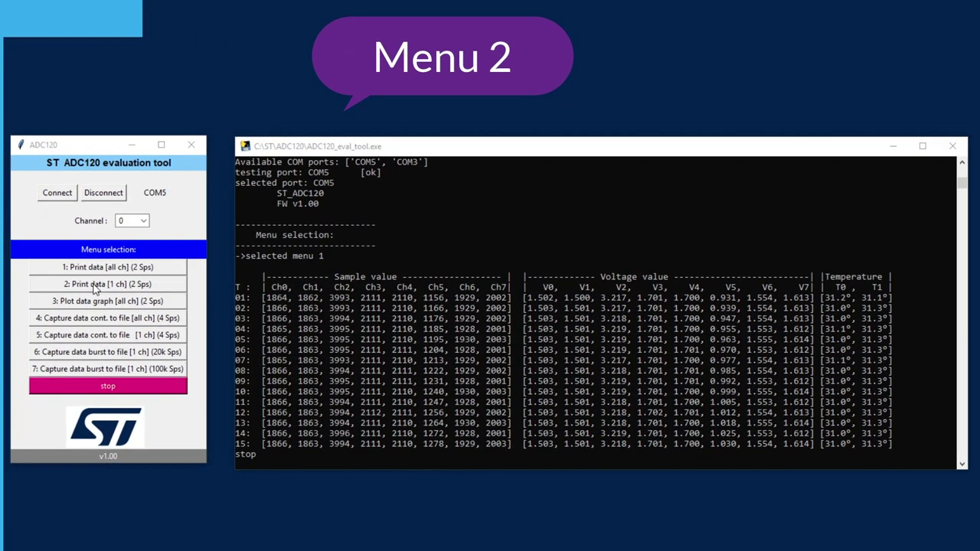
{"action": "left_click", "coordinate": [220, 246]}
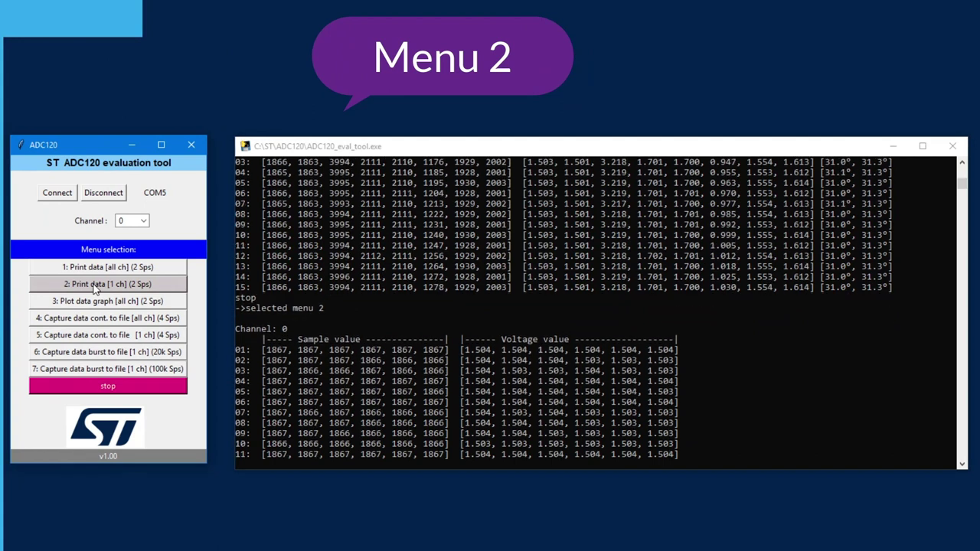
{"action": "left_click", "coordinate": [160, 388]}
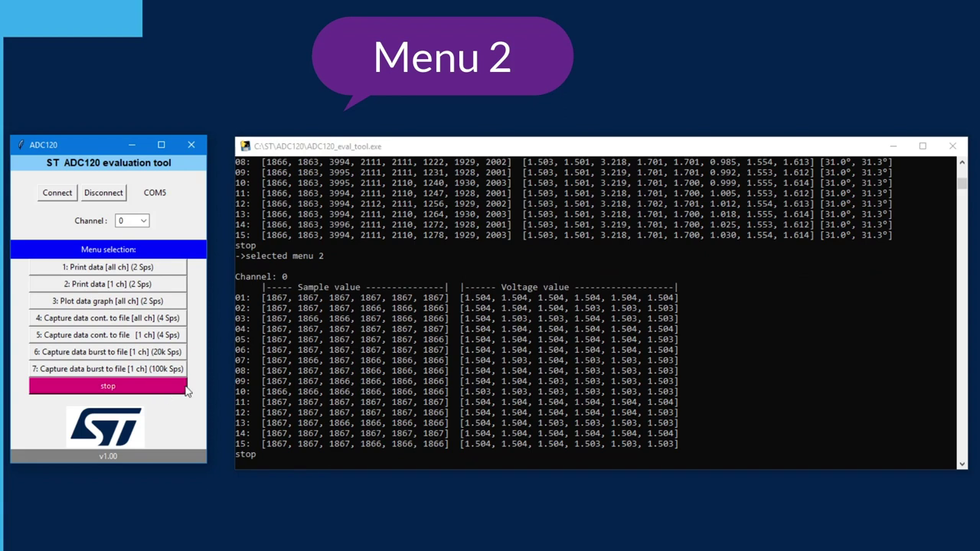
Set the channel to 2, print its single-channel data at 2 Sps, and stop the run.
{"action": "left_click", "coordinate": [143, 220]}
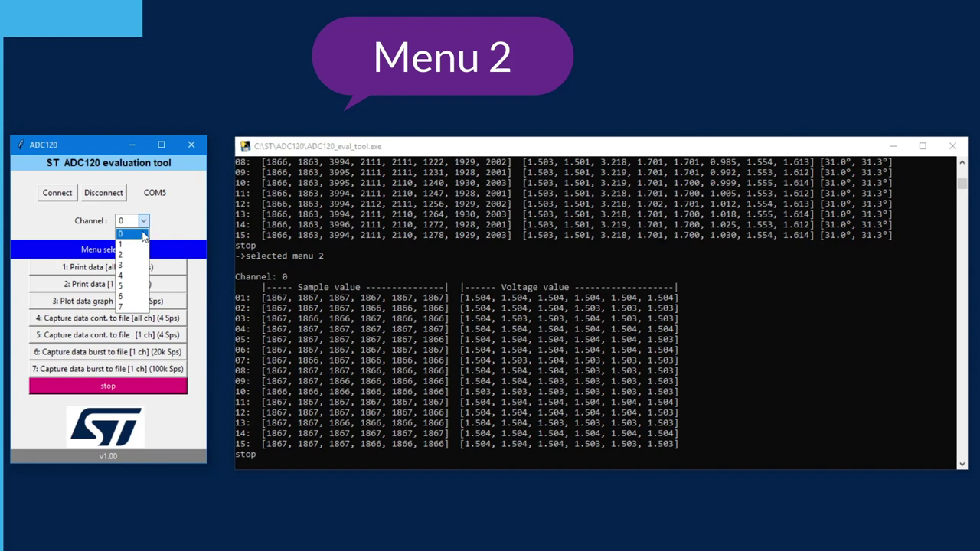
{"action": "left_click", "coordinate": [141, 256]}
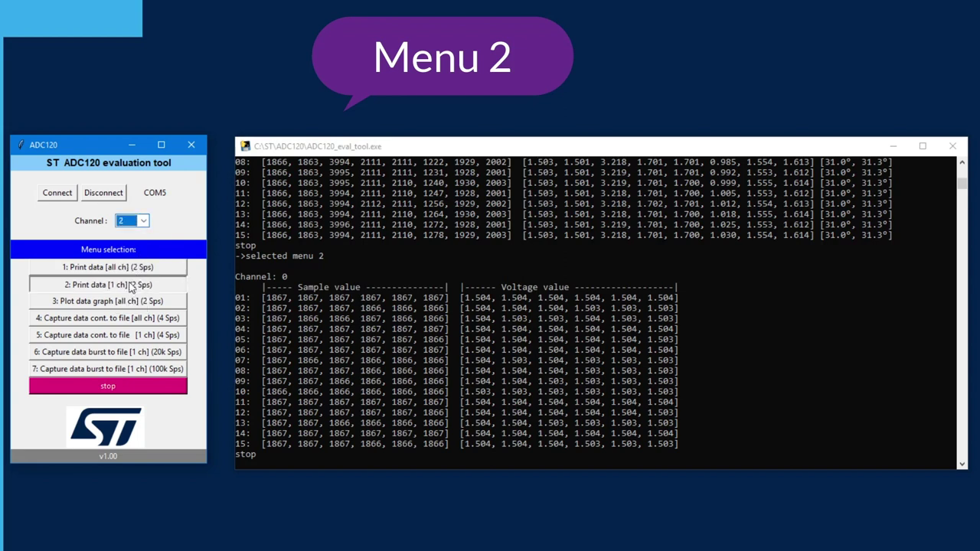
{"action": "left_click", "coordinate": [131, 286]}
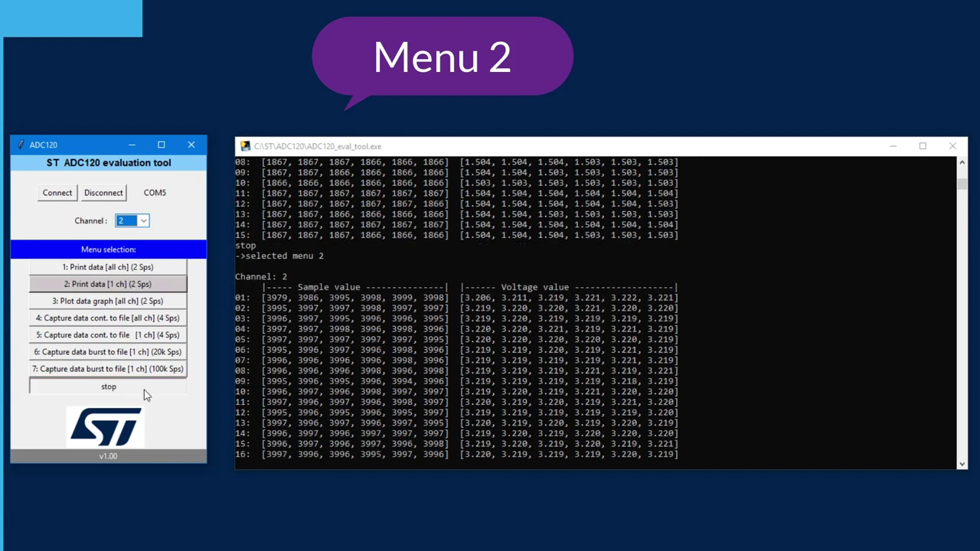
{"action": "left_click", "coordinate": [144, 388]}
Set the channel to 7, print its single-channel data at 2 Sps, and stop the run.
{"action": "left_click", "coordinate": [142, 221]}
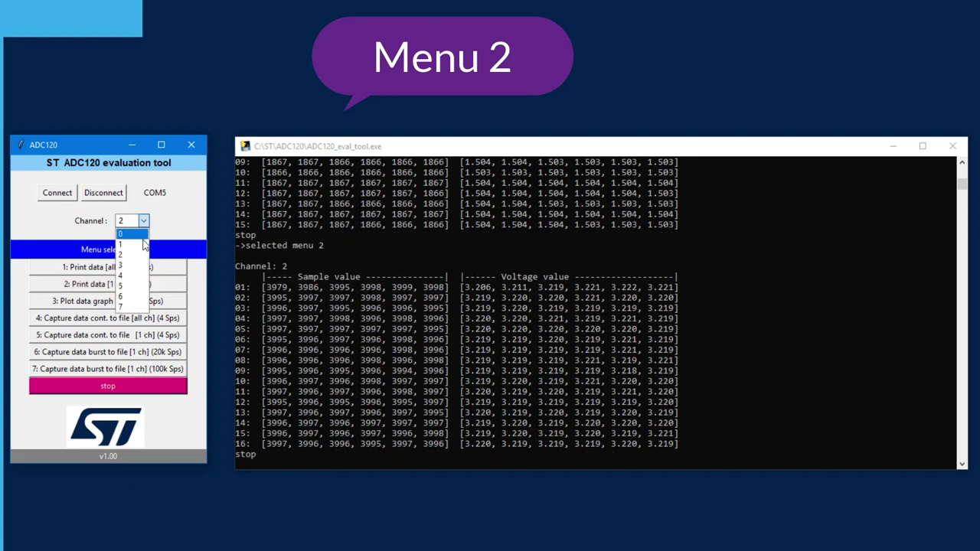
{"action": "left_click", "coordinate": [141, 306]}
{"action": "left_click", "coordinate": [140, 287]}
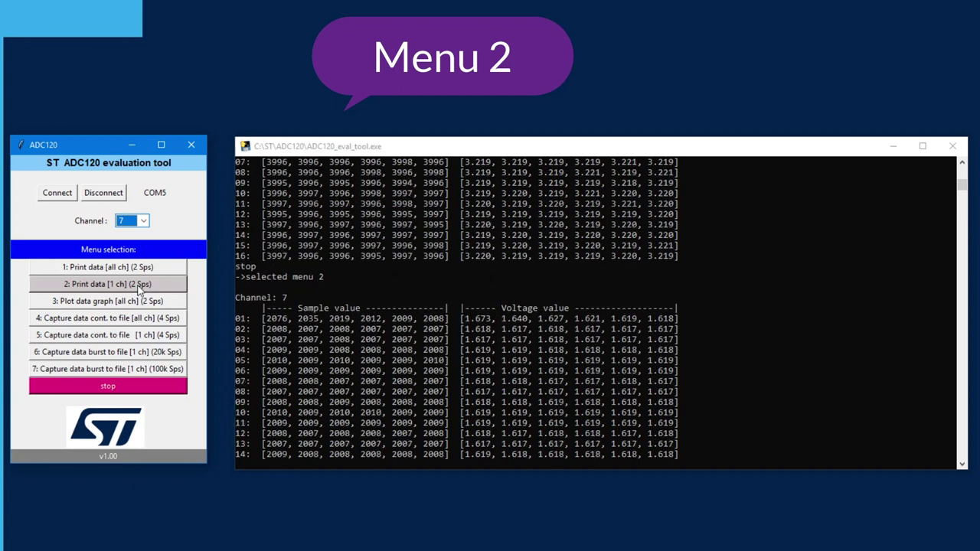
{"action": "left_click", "coordinate": [167, 386]}
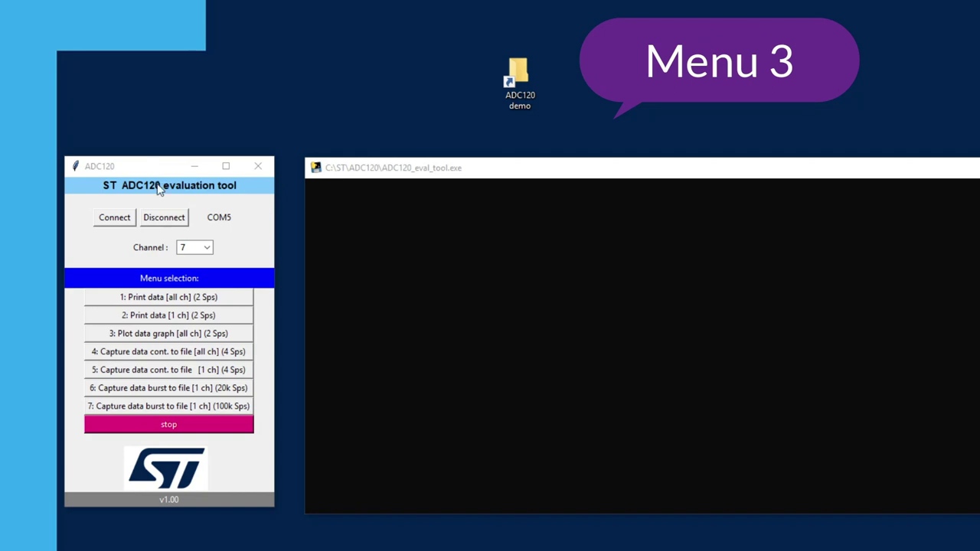
Plot the data graph of all channels at 2 Sps and maximize the plot window.
{"action": "left_click", "coordinate": [188, 339]}
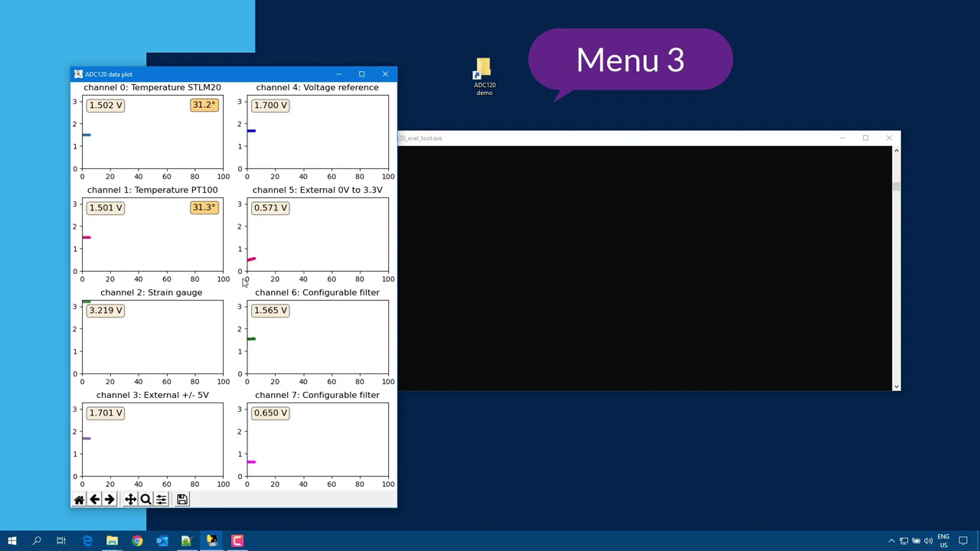
{"action": "left_click", "coordinate": [360, 74]}
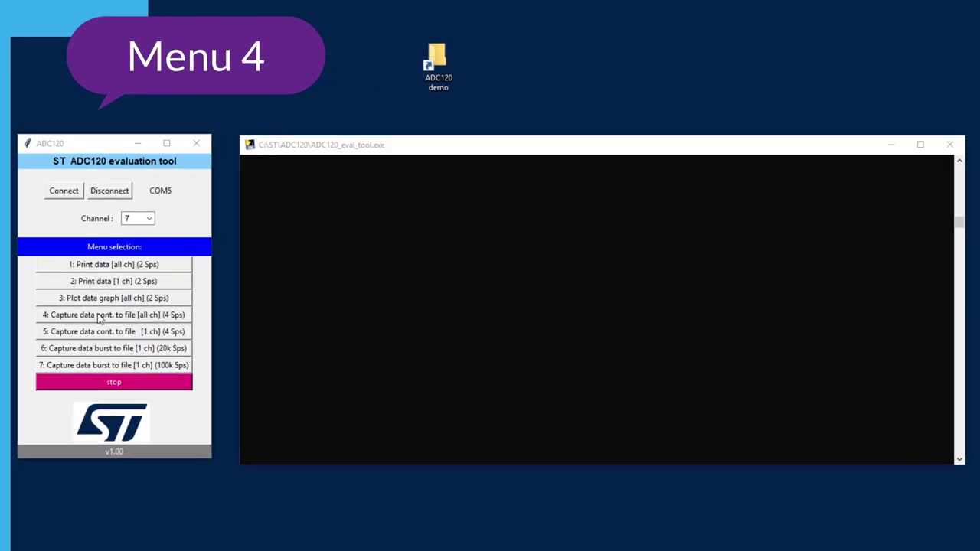
Capture all channels continuously to file at 4 Sps, stop the capture, and select data_adc_1.csv in the ADC120 demo folder.
{"action": "left_click", "coordinate": [120, 320]}
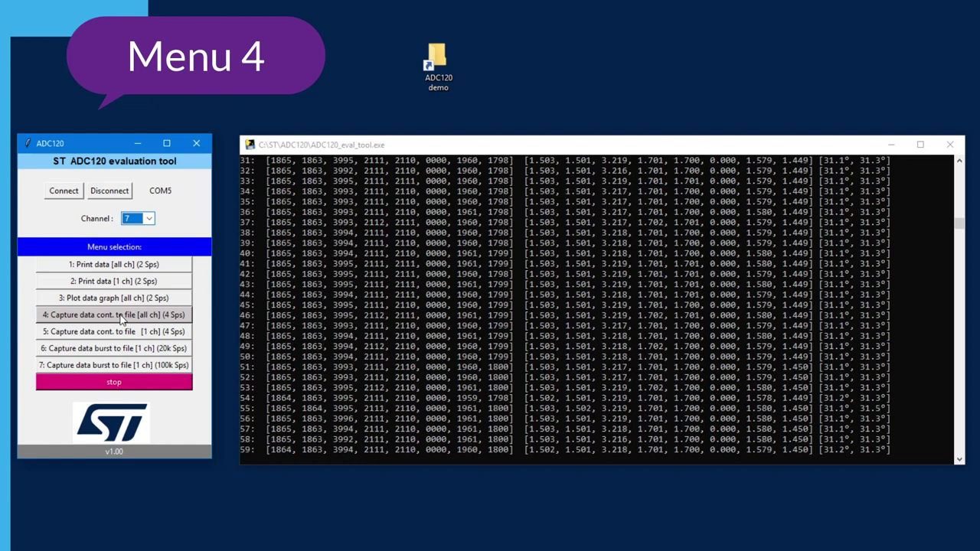
{"action": "left_click", "coordinate": [150, 389]}
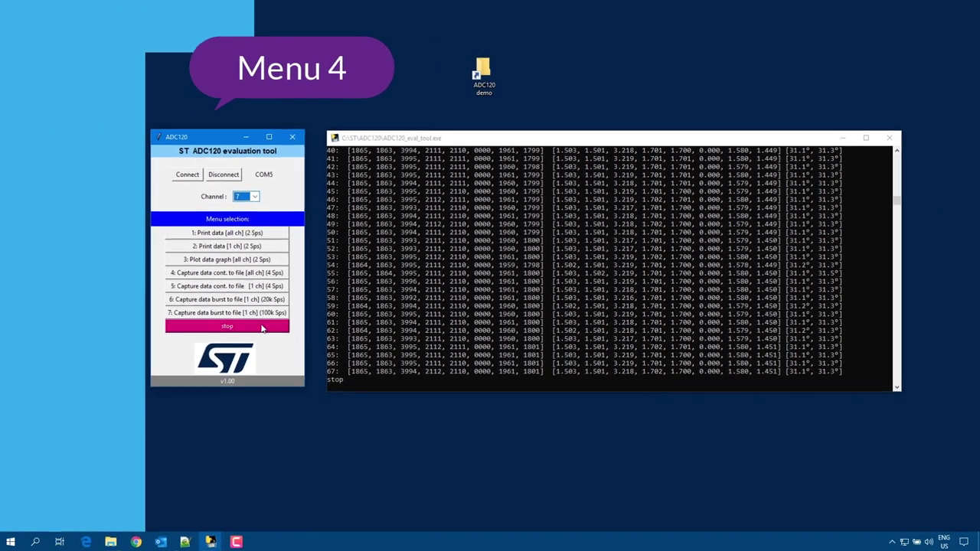
{"action": "double_click", "coordinate": [486, 73]}
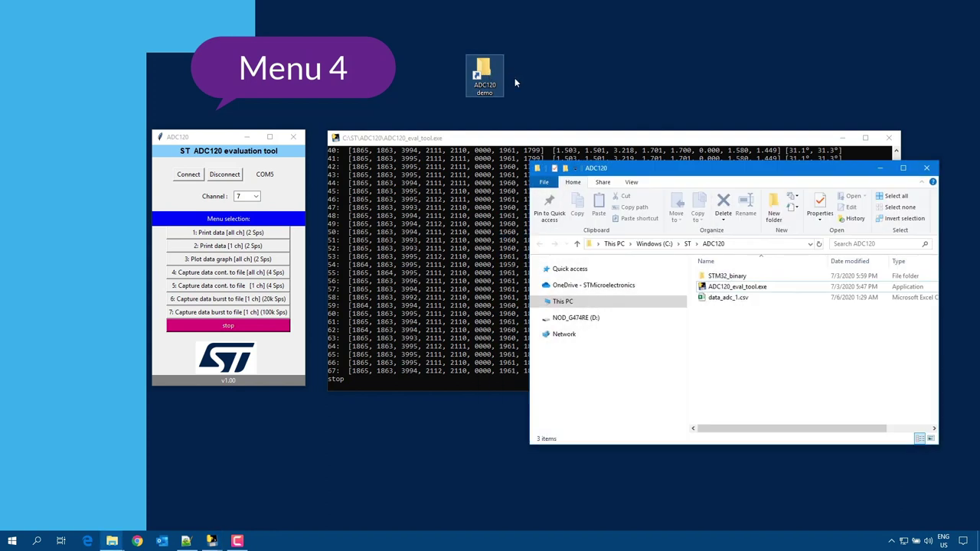
{"action": "left_click", "coordinate": [710, 298]}
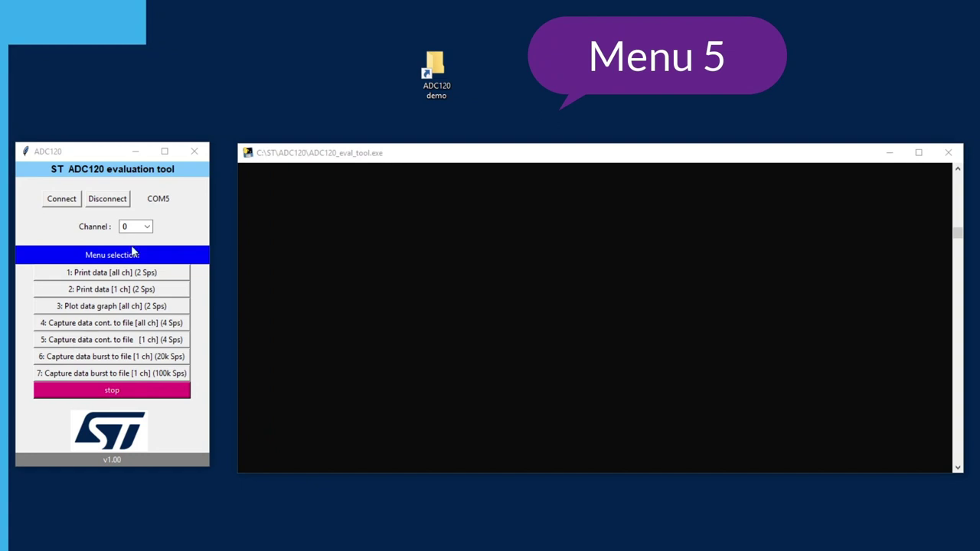
Capture channel 4 continuously to file at 4 Sps, stop the capture, and open the ADC120 demo folder.
{"action": "left_click", "coordinate": [147, 226]}
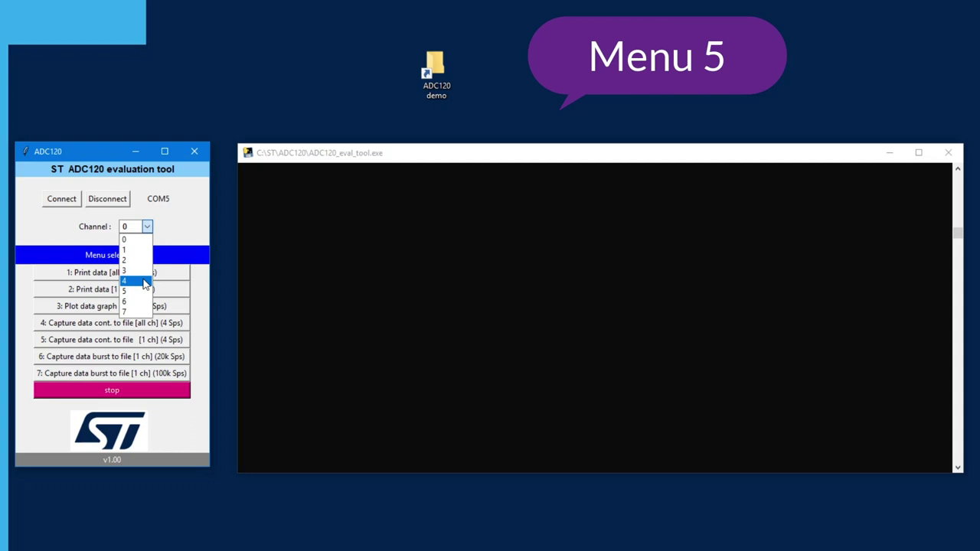
{"action": "left_click", "coordinate": [145, 282]}
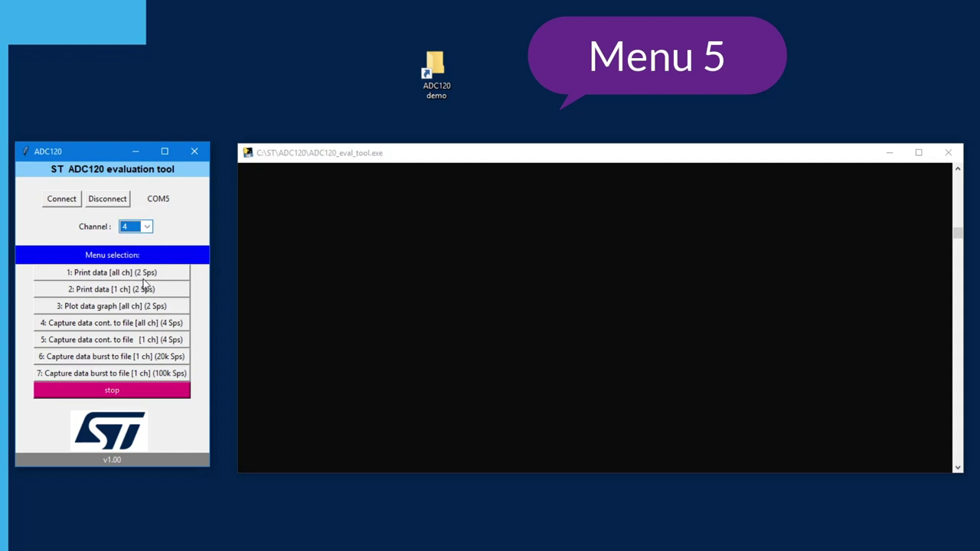
{"action": "left_click", "coordinate": [131, 341]}
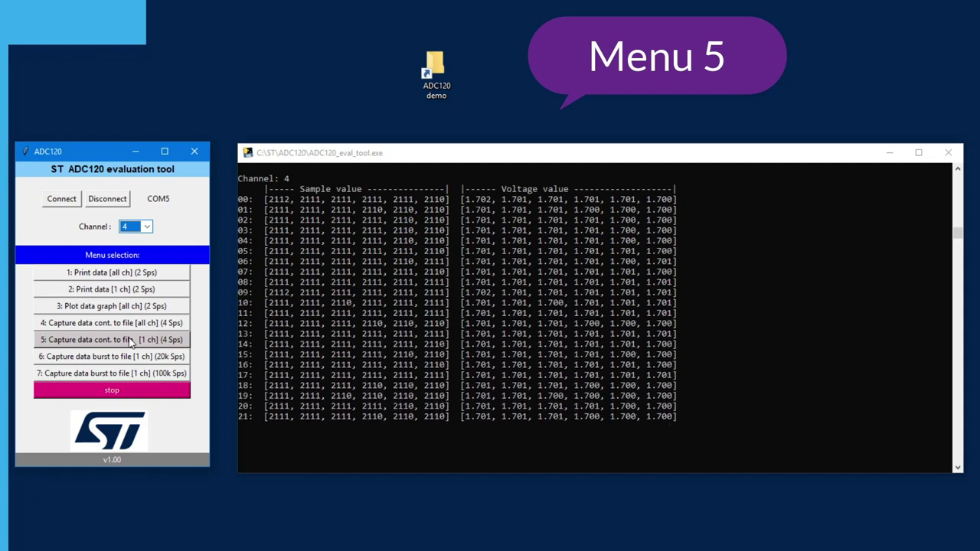
{"action": "left_click", "coordinate": [138, 390]}
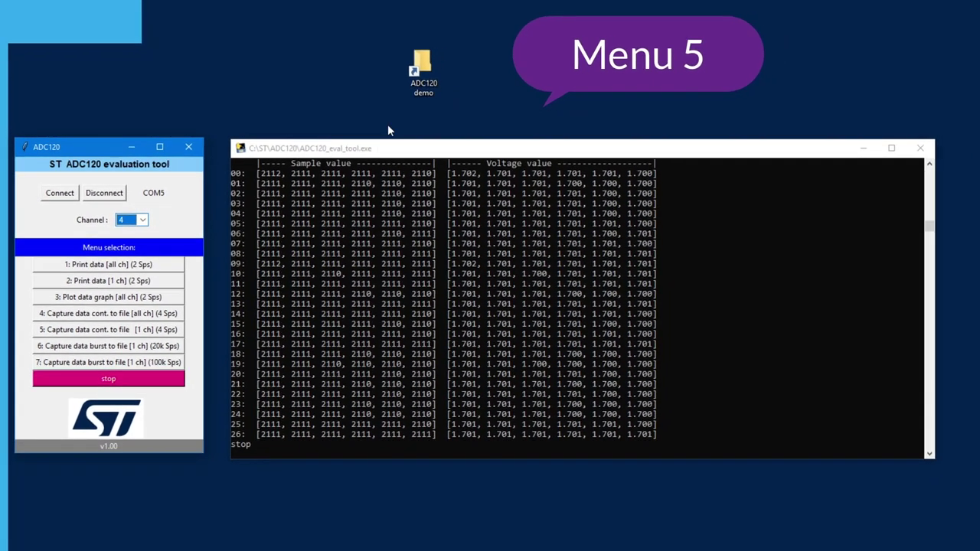
{"action": "double_click", "coordinate": [422, 73]}
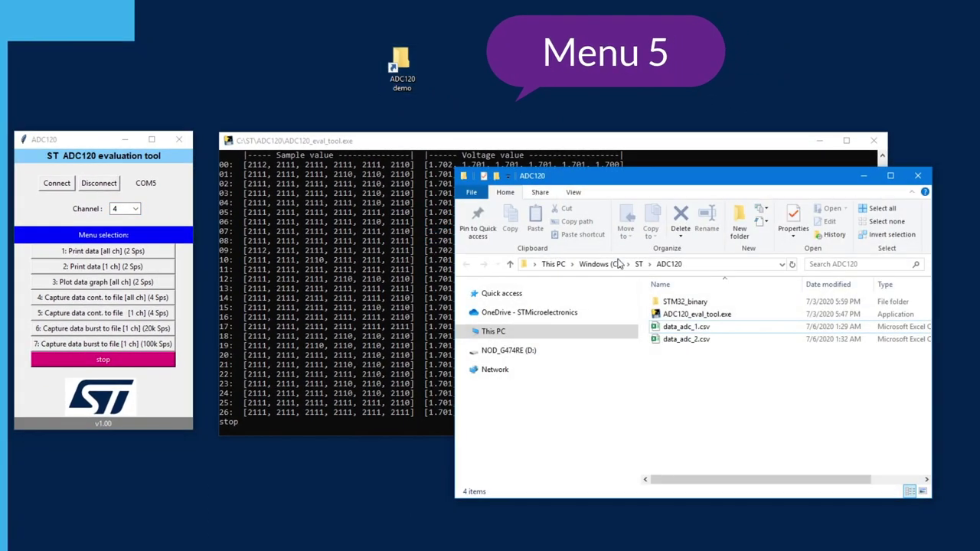
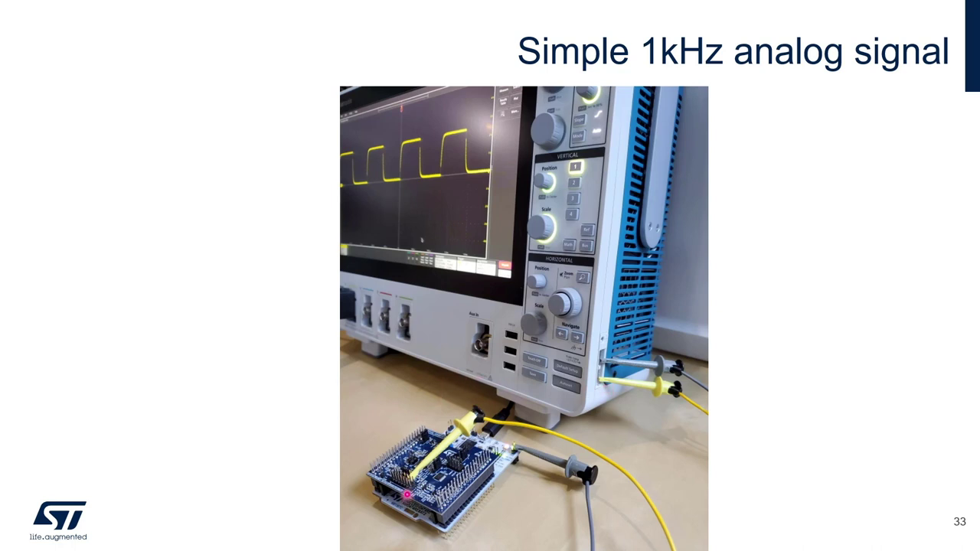
{"action": "key", "text": "Right"}
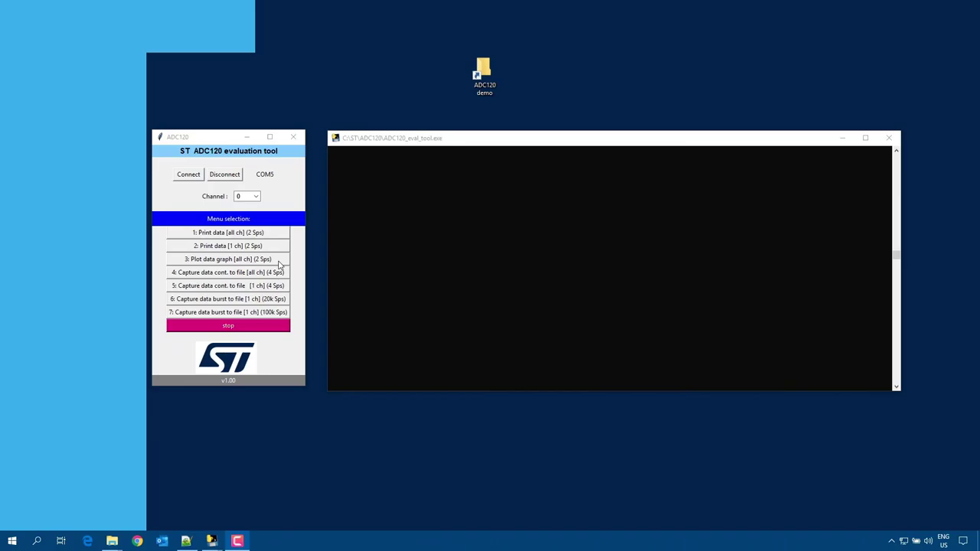
Start the 2 Sps data graph plot for all channels.
{"action": "left_click", "coordinate": [278, 262]}
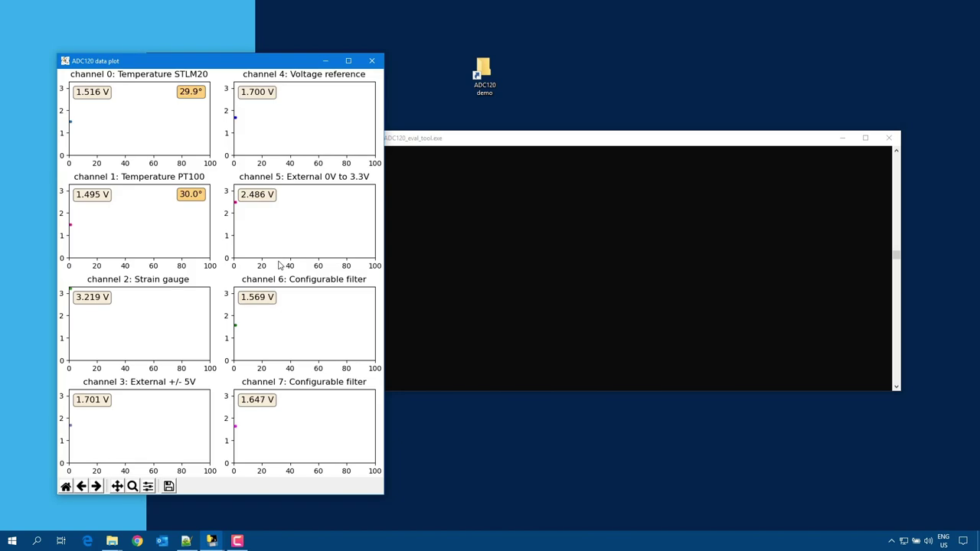
Enlarge the ADC120 data plot to full screen to examine the signals of all channels, and close the plot.
{"action": "left_click", "coordinate": [350, 60]}
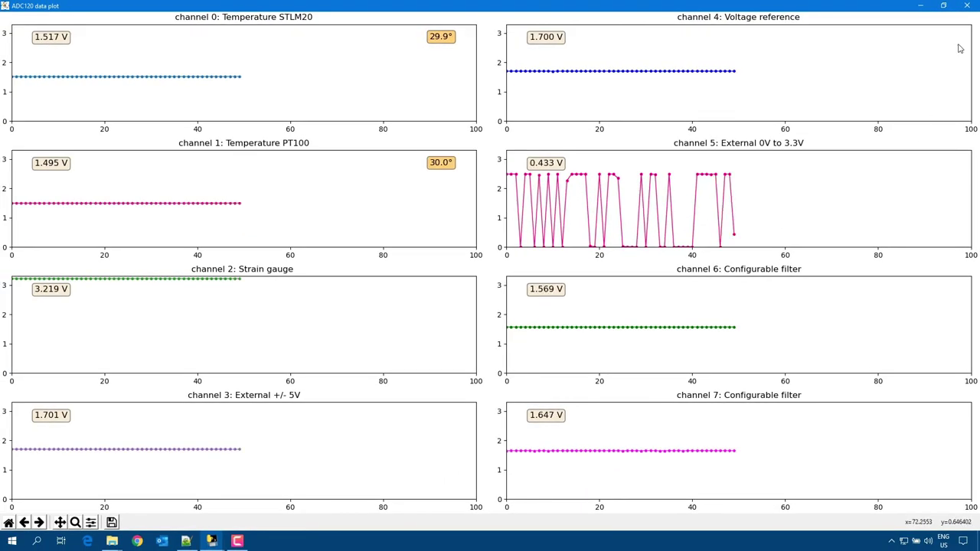
{"action": "left_click", "coordinate": [967, 5]}
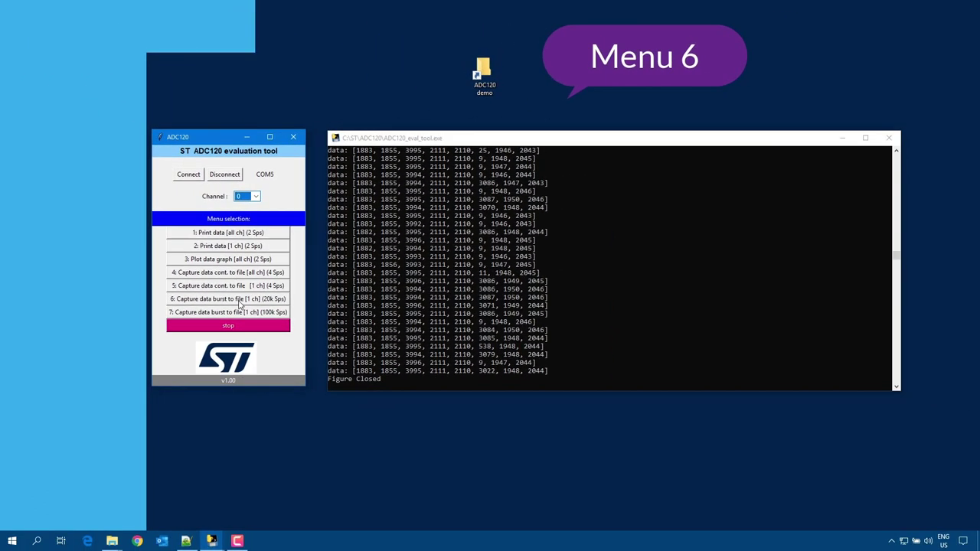
Capture a data burst of channel 5 to file at 20k Sps and stop the capture.
{"action": "left_click", "coordinate": [239, 299]}
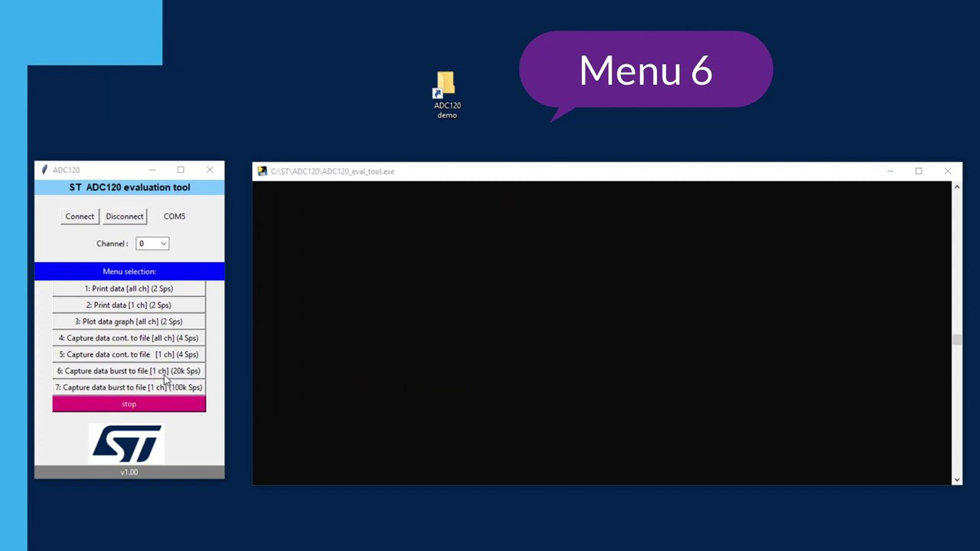
{"action": "left_click", "coordinate": [164, 244]}
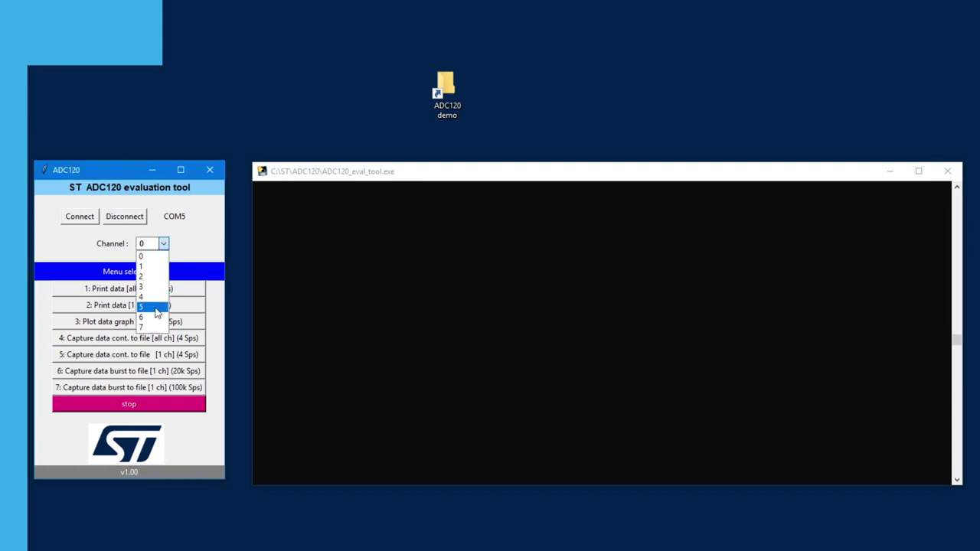
{"action": "left_click", "coordinate": [153, 308]}
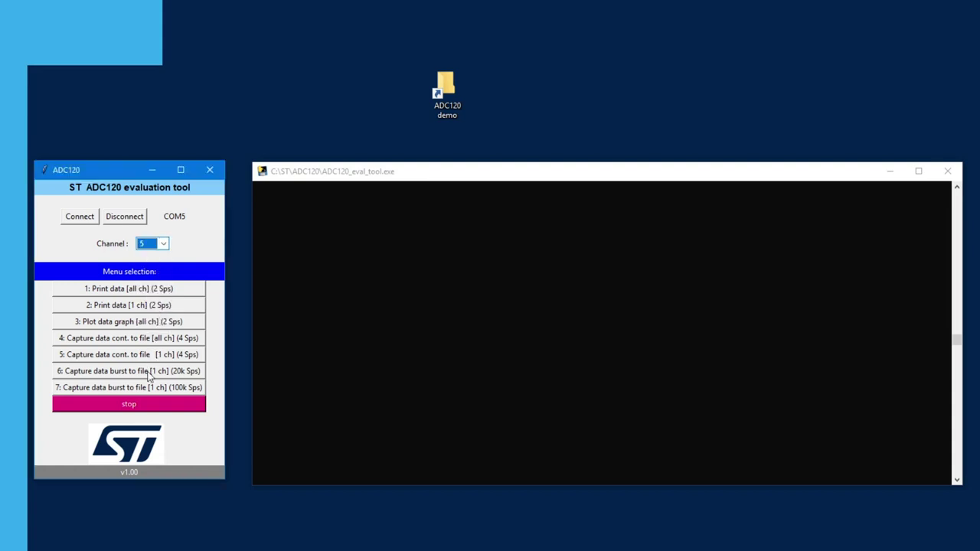
{"action": "left_click", "coordinate": [149, 376]}
{"action": "left_click", "coordinate": [164, 405]}
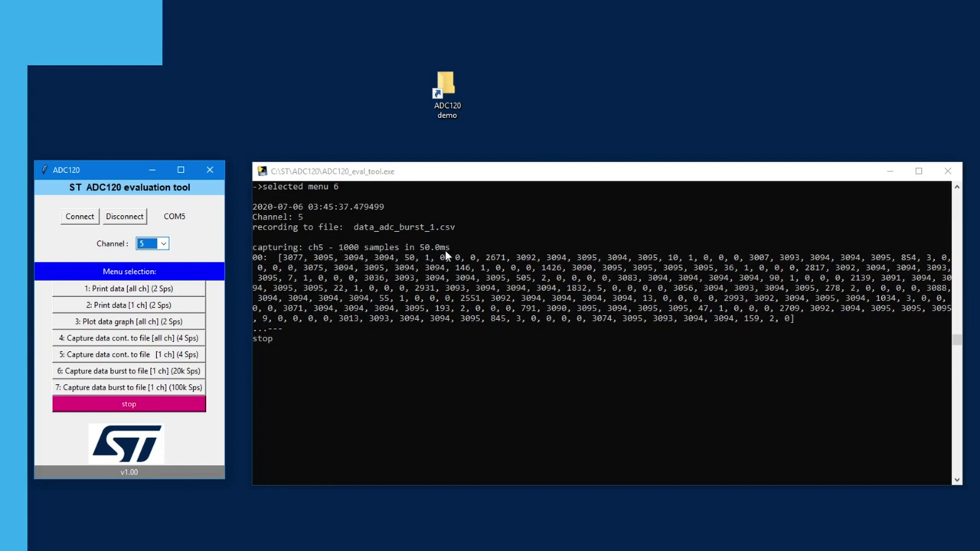
Open data_adc_burst_1.csv from the ADC120 demo folder in Excel and insert a 2-D line chart of column D, widened across the sheet.
{"action": "double_click", "coordinate": [450, 91]}
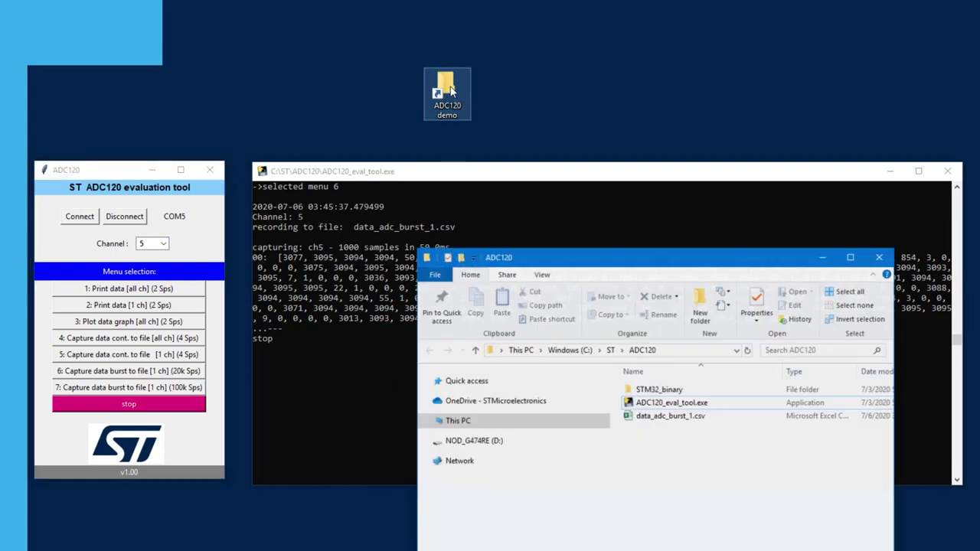
{"action": "double_click", "coordinate": [660, 407]}
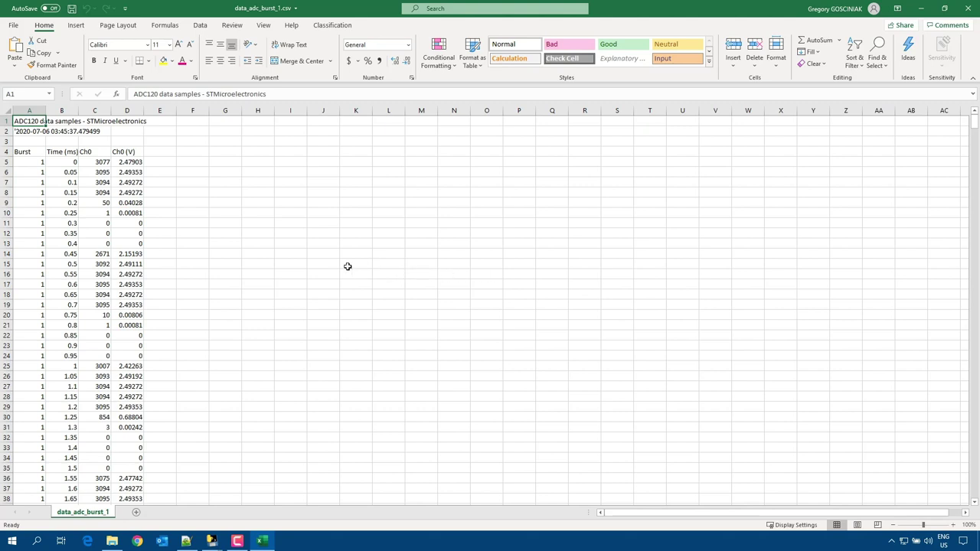
{"action": "left_click", "coordinate": [127, 111]}
{"action": "left_click", "coordinate": [76, 25]}
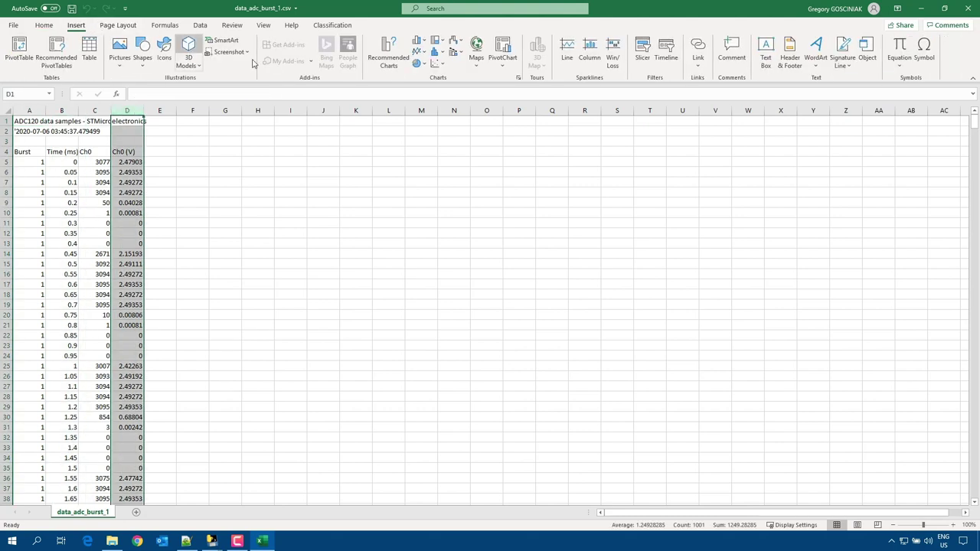
{"action": "left_click", "coordinate": [420, 52]}
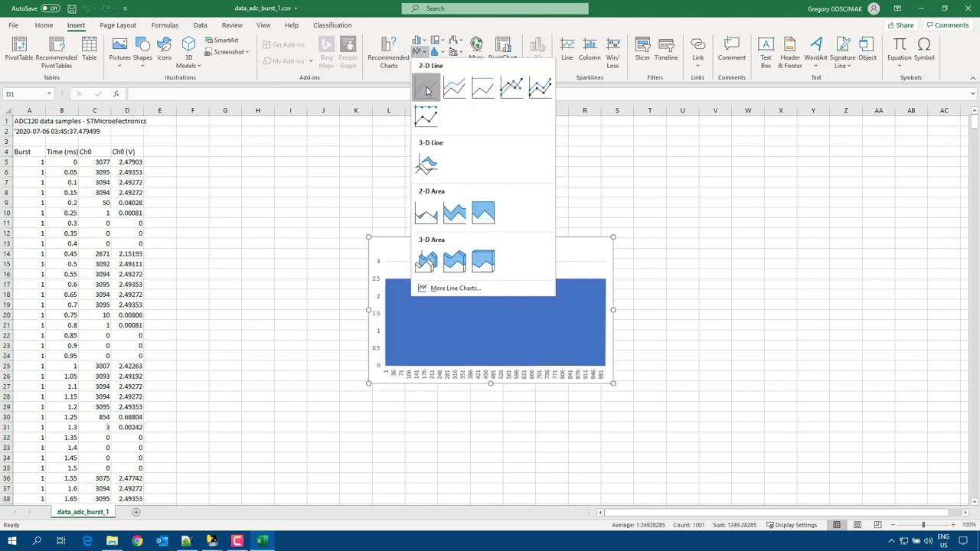
{"action": "left_click", "coordinate": [427, 91]}
{"action": "left_click_drag", "start_coordinate": [367, 308], "coordinate": [13, 311]}
{"action": "left_click_drag", "start_coordinate": [615, 311], "coordinate": [960, 291]}
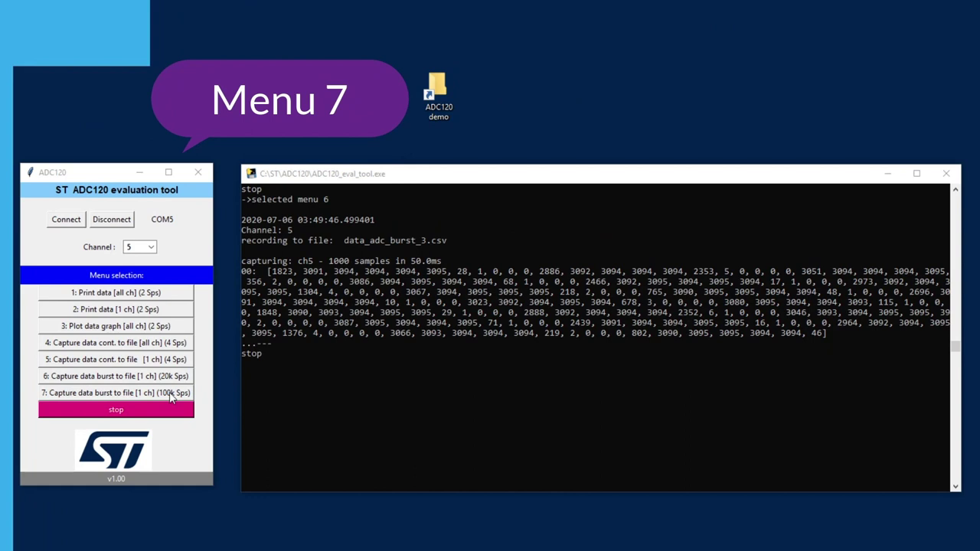
Capture data bursts of channel 5 to file at 100k Sps and stop the capture.
{"action": "left_click", "coordinate": [131, 397]}
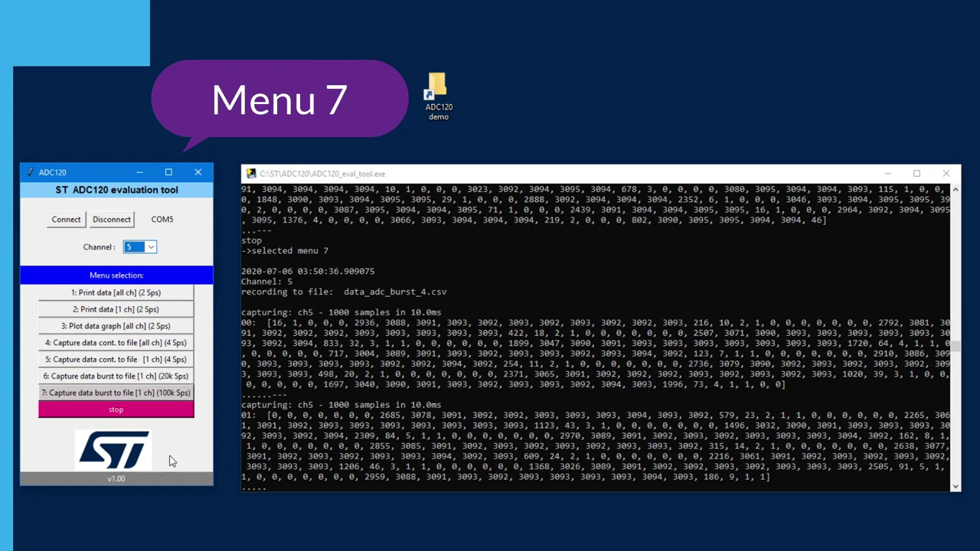
{"action": "left_click", "coordinate": [157, 413]}
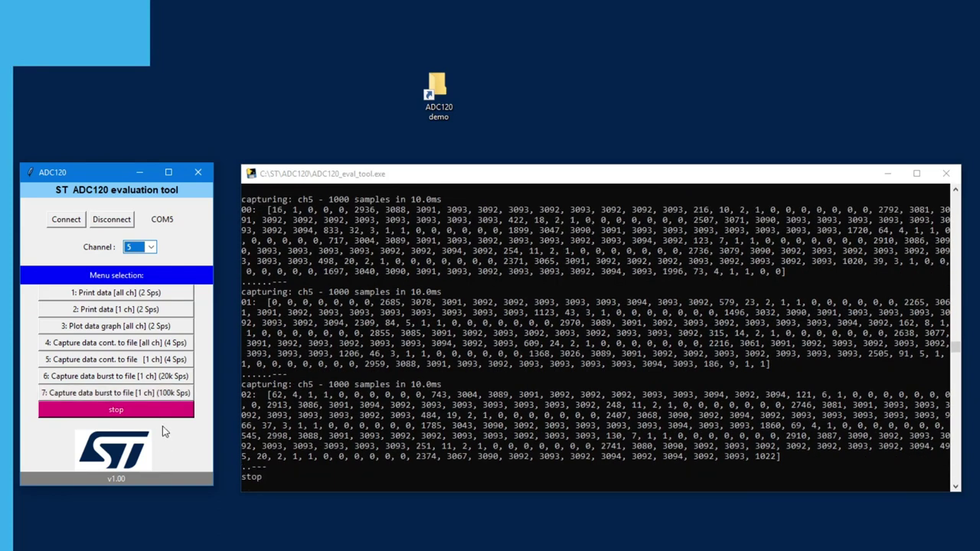